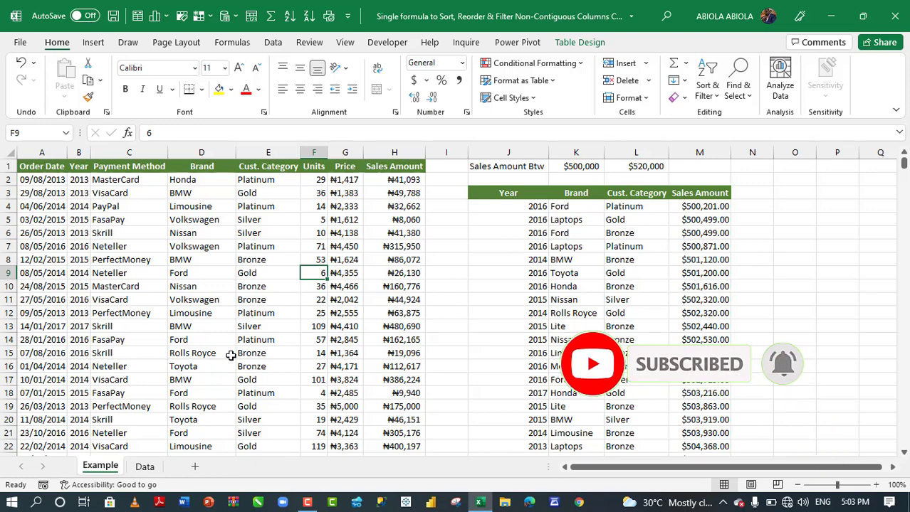
# Check how far the sales data runs and the table's name, then select J4.
pyautogui.click(237, 262)
pyautogui.hotkey('ctrl', 'Down')
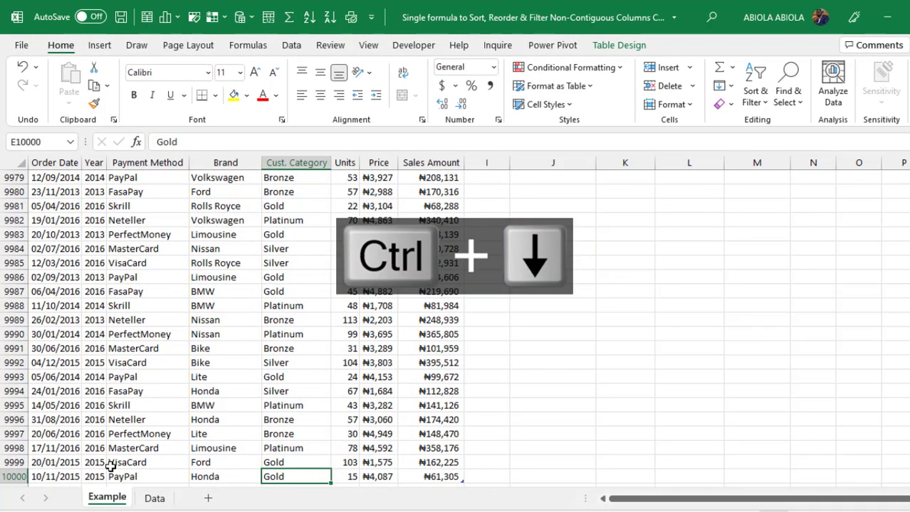
pyautogui.hotkey('ctrl', 'Up')
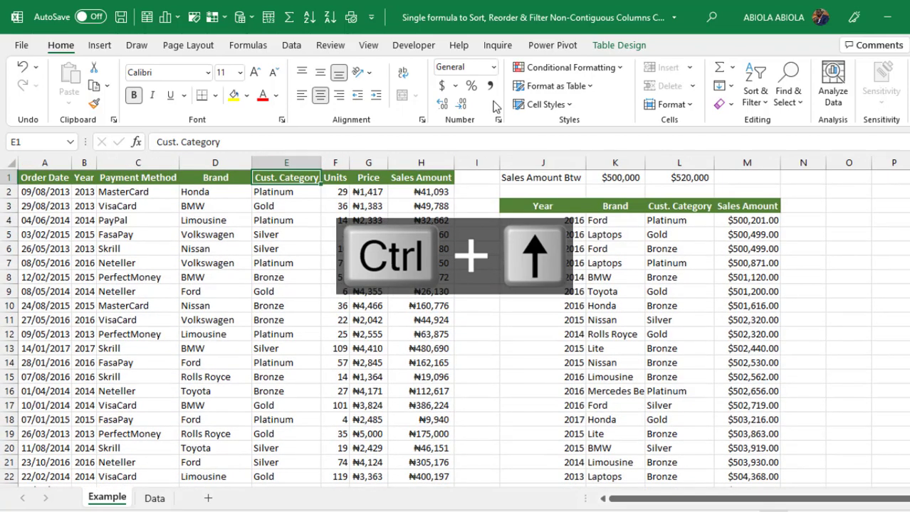
pyautogui.click(619, 45)
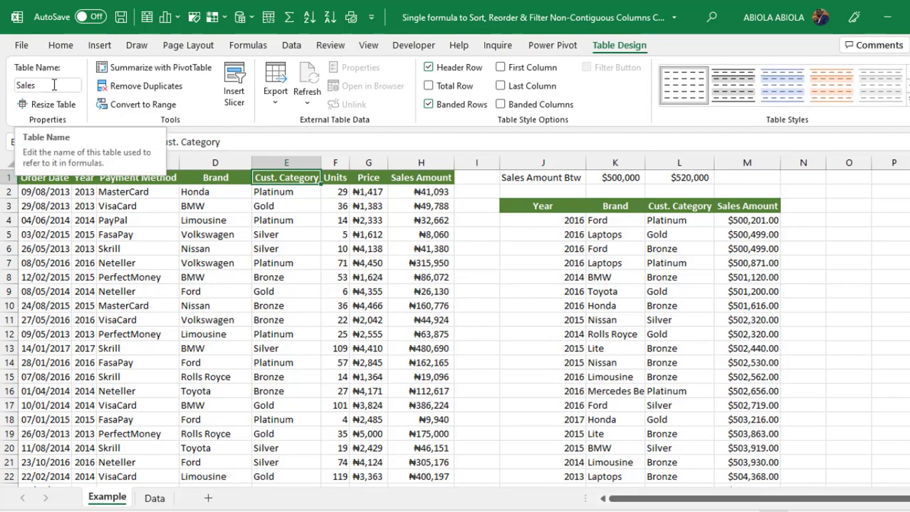
pyautogui.click(523, 218)
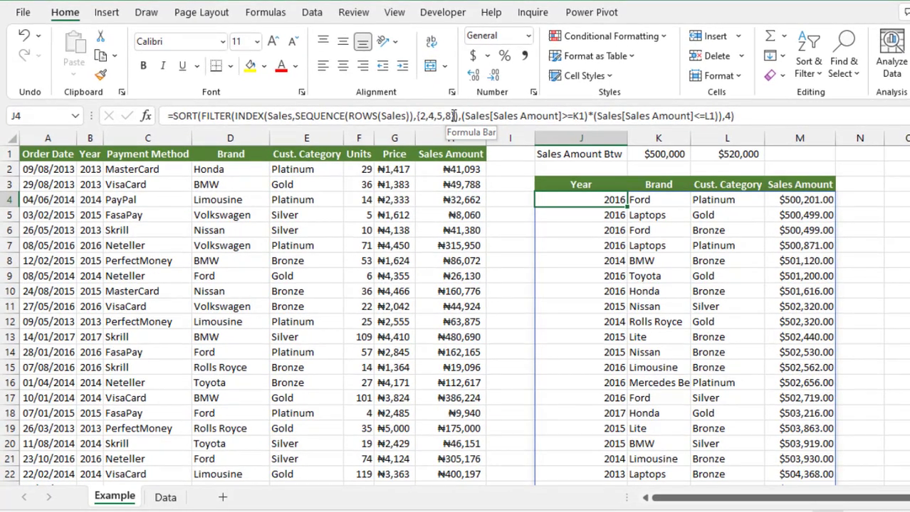
# Highlight INDEX's row argument SEQUENCE(ROWS(Sales)) and column list {2,4,5,8} in J4's formula.
pyautogui.click(251, 116)
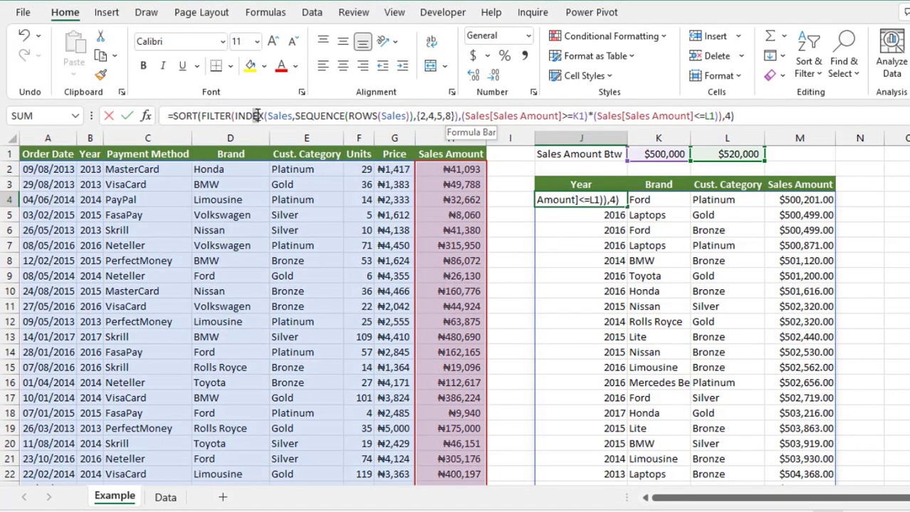
pyautogui.click(268, 116)
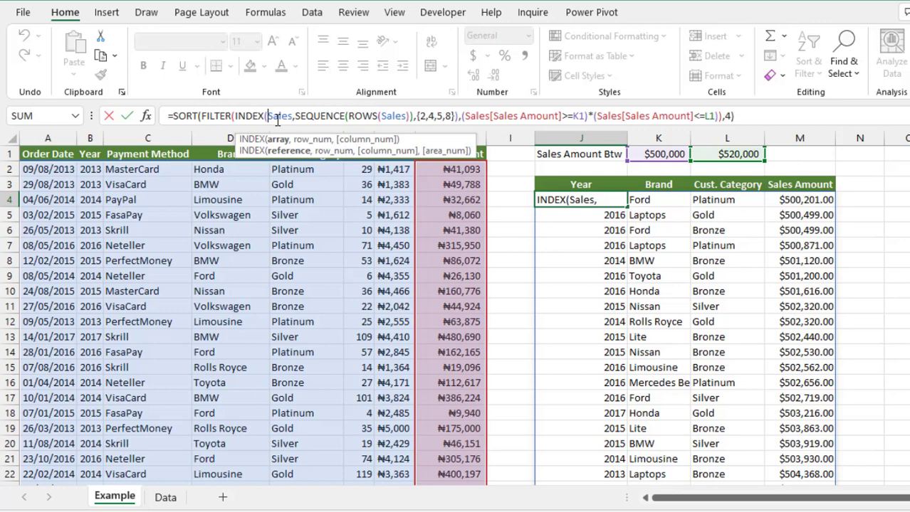
pyautogui.click(308, 142)
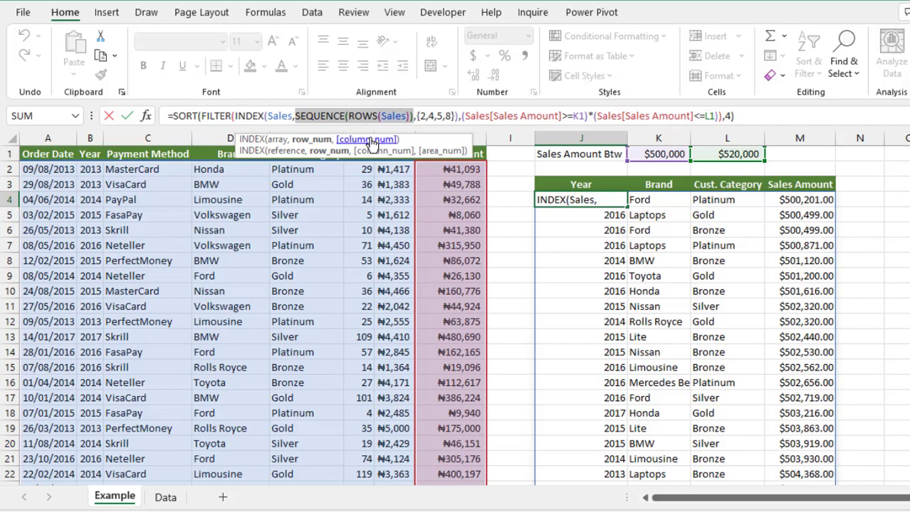
pyautogui.click(368, 140)
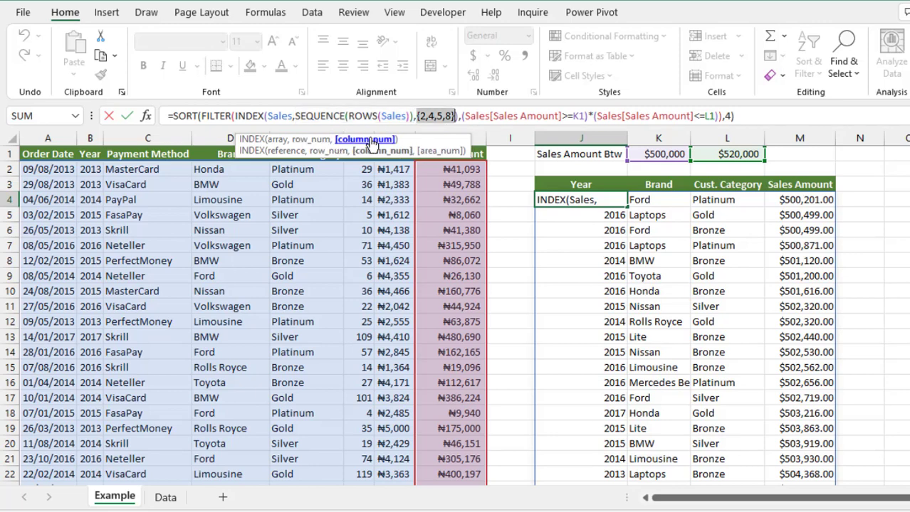
pyautogui.moveTo(411, 140); pyautogui.dragTo(464, 239)
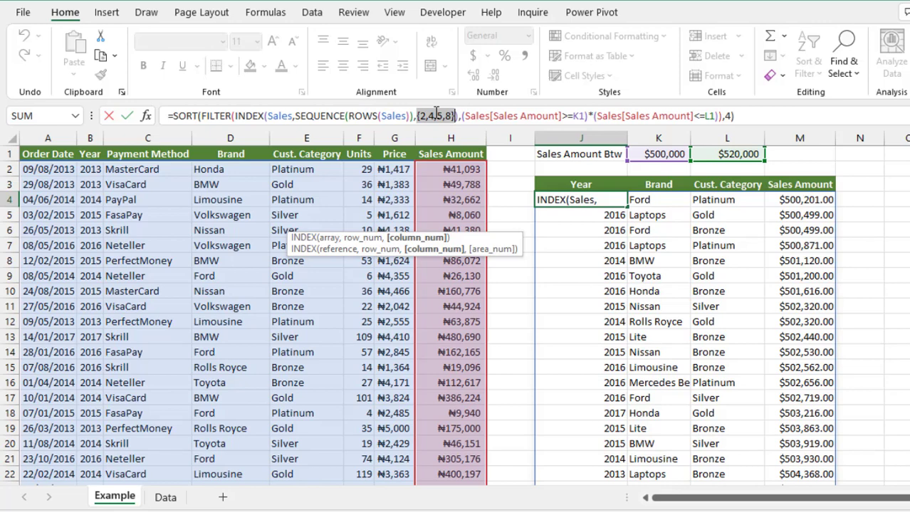
pyautogui.click(475, 117)
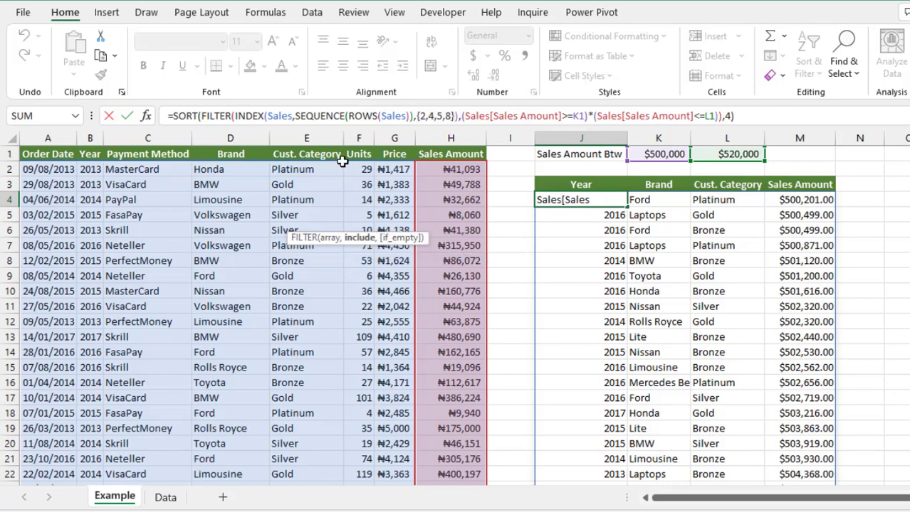
pyautogui.moveTo(390, 235); pyautogui.dragTo(403, 140)
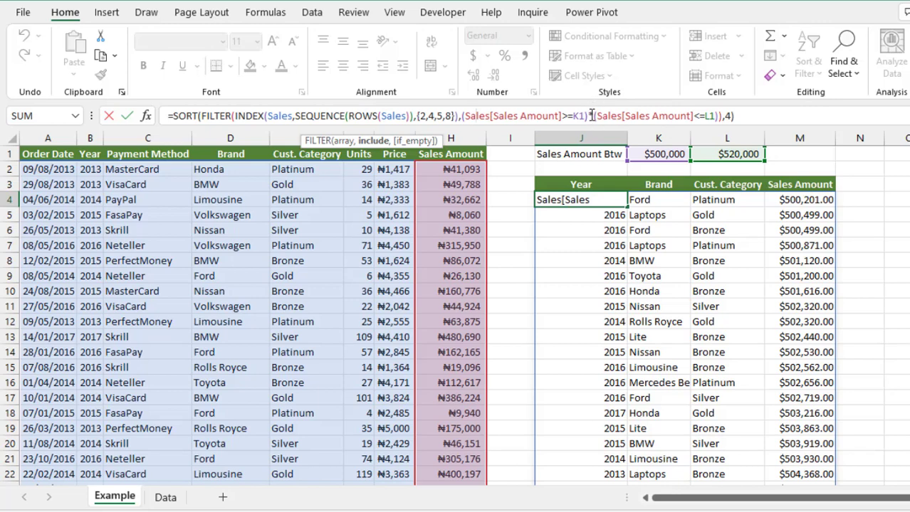
pyautogui.moveTo(607, 115); pyautogui.dragTo(650, 115)
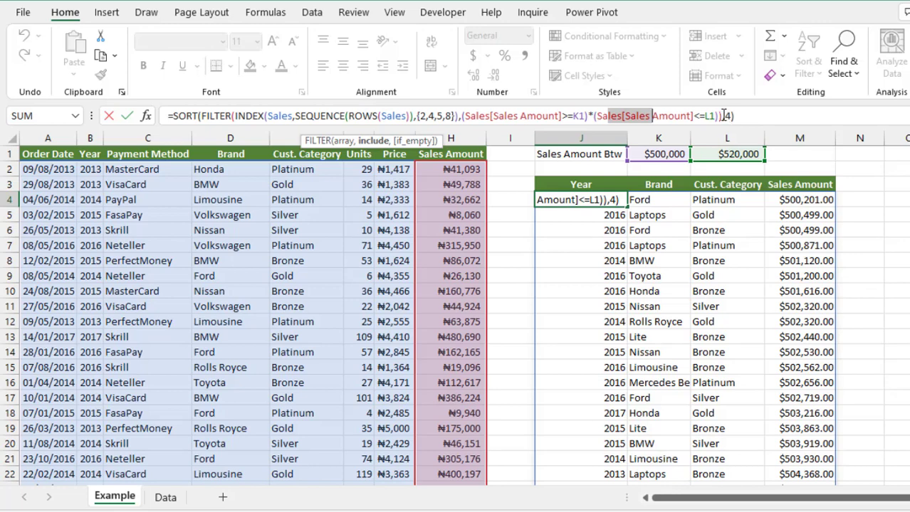
# Highlight SORT's FILTER array and sort column 4, then exit editing with the formula unchanged.
pyautogui.click(722, 115)
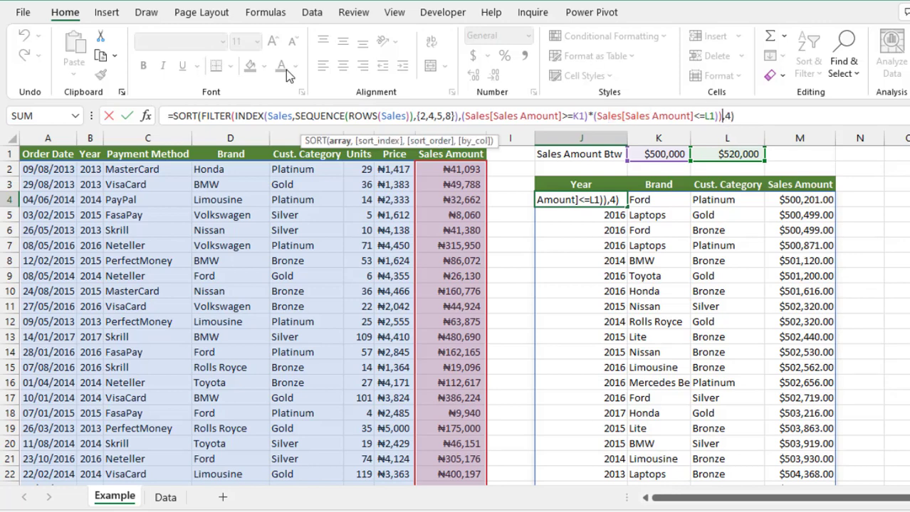
pyautogui.click(178, 117)
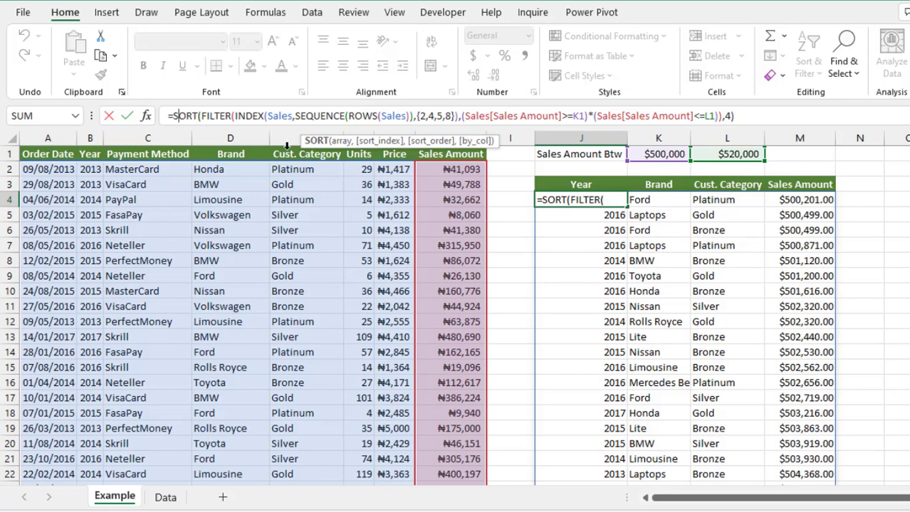
pyautogui.click(339, 142)
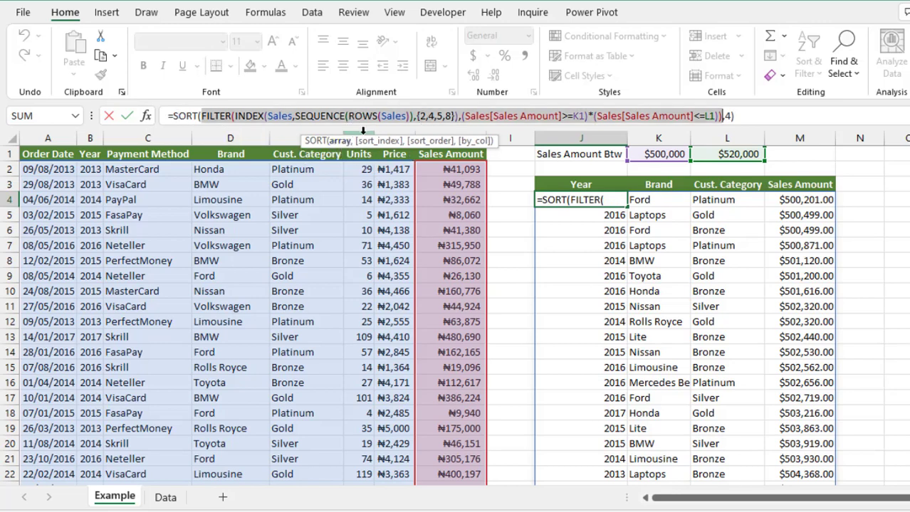
pyautogui.click(373, 143)
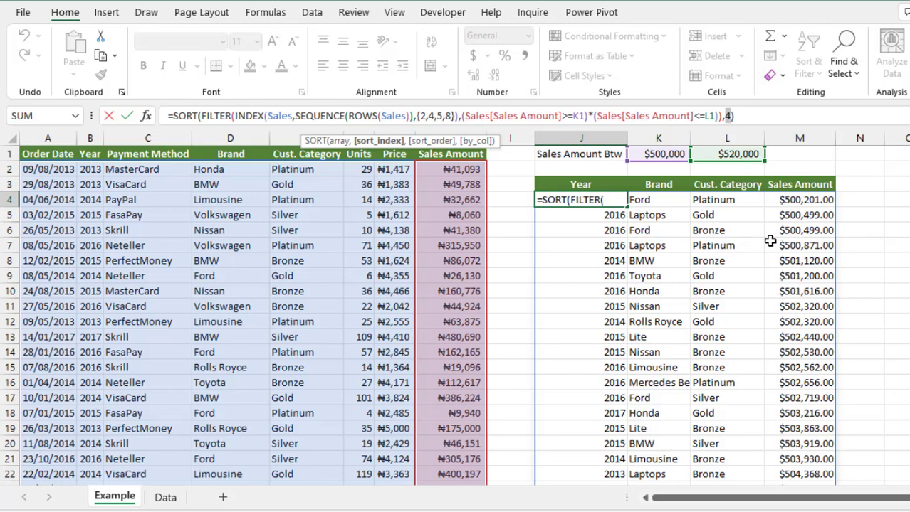
pyautogui.hotkey('ctrl', 'Return')
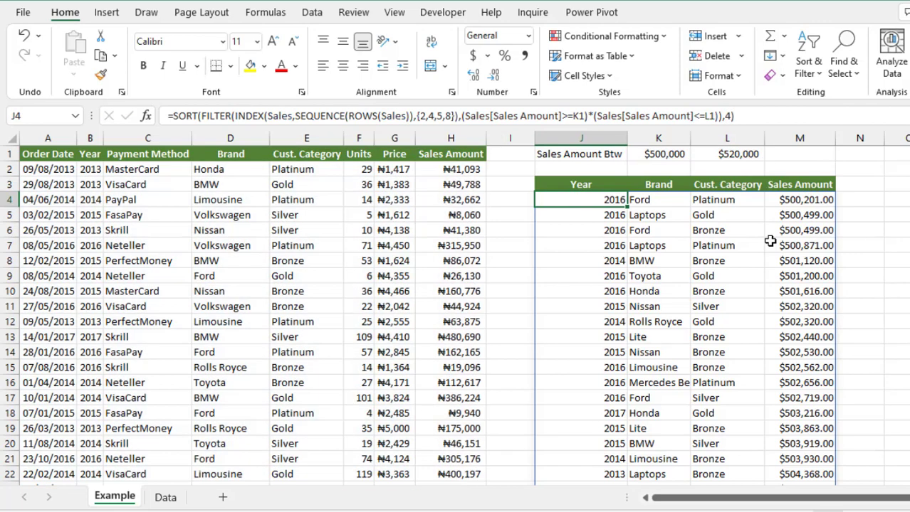
# On the Data sheet, start an INDEX formula in J4 using the SalesData table.
pyautogui.click(168, 498)
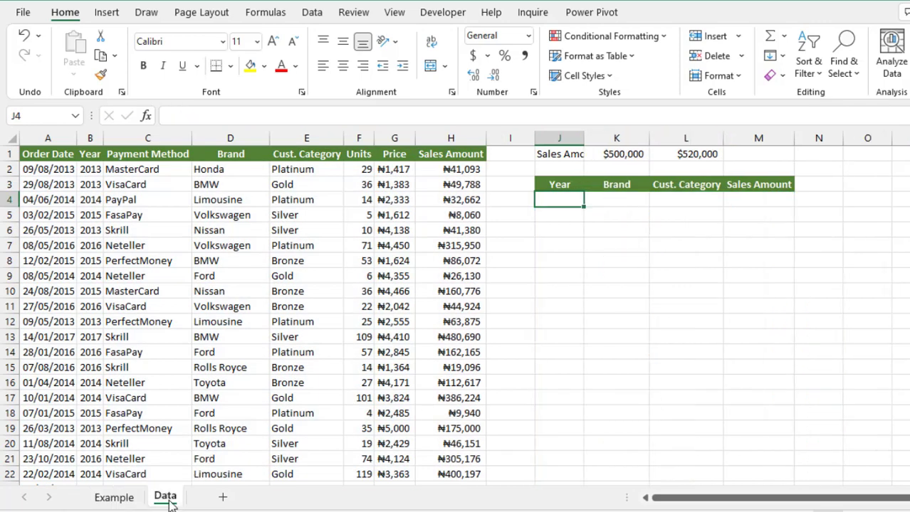
pyautogui.moveTo(124, 215); pyautogui.dragTo(250, 292)
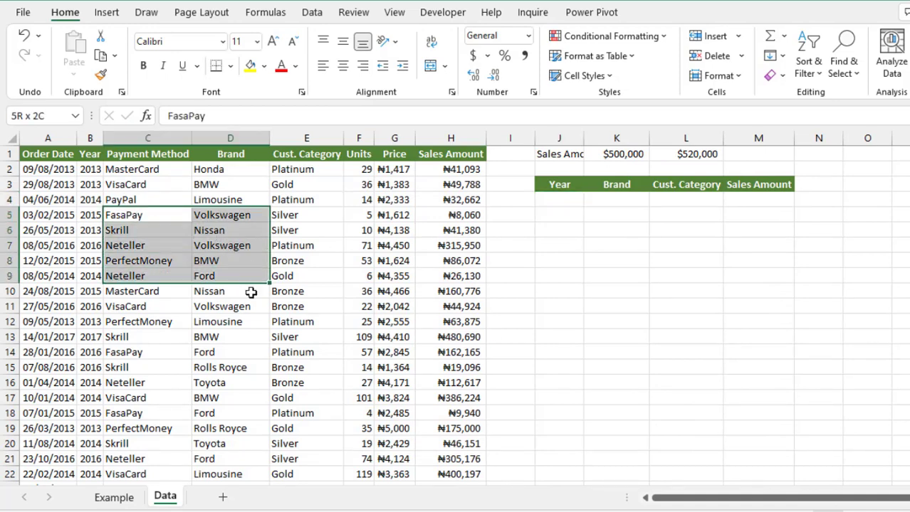
pyautogui.click(559, 200)
pyautogui.write('=ind')
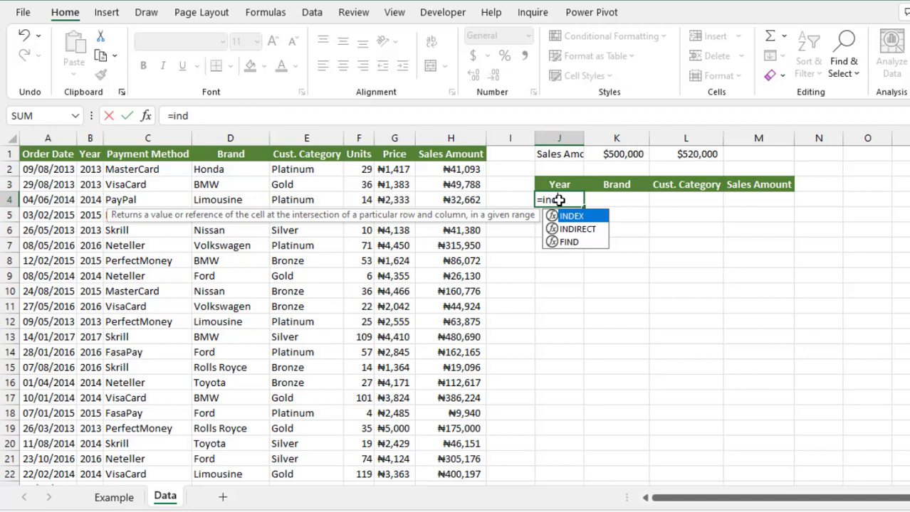
pyautogui.press('Tab')
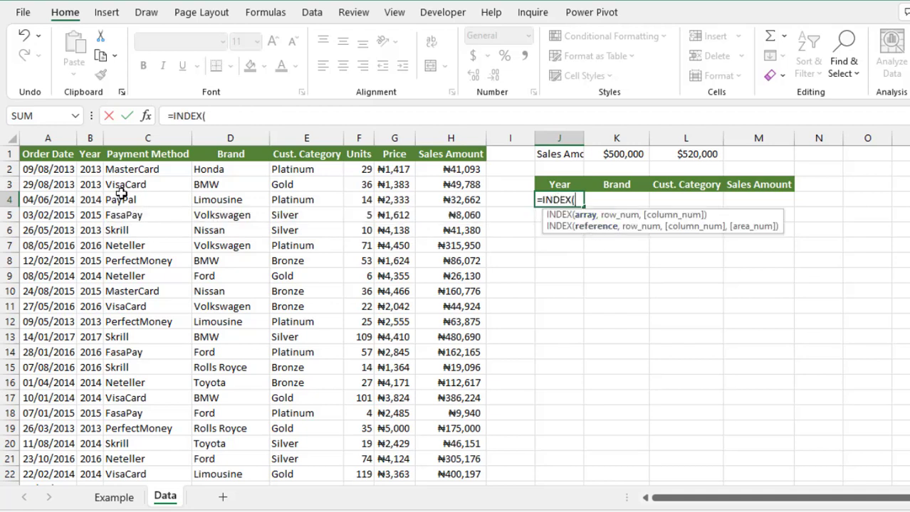
pyautogui.click(16, 141)
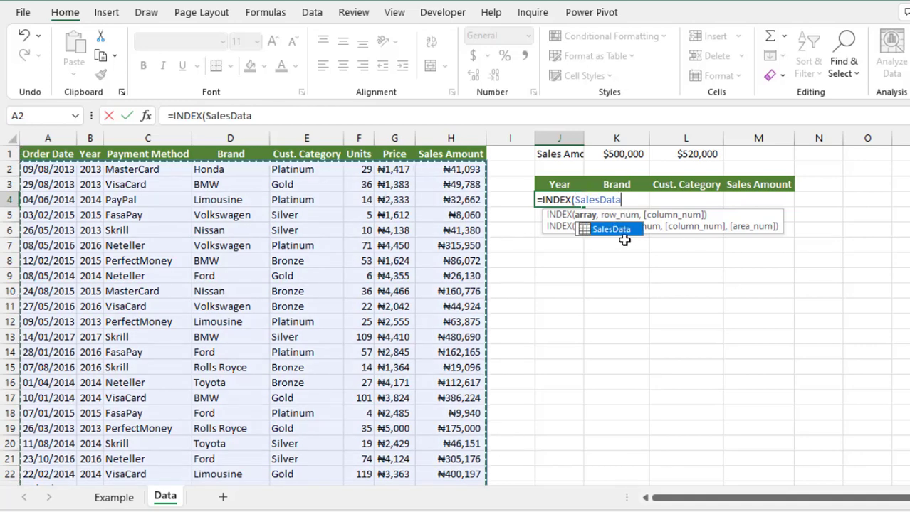
# Add SEQUENCE(ROWS(SalesData)) and column list {2,4,5,8}, then preview the result with F9.
pyautogui.write(',')
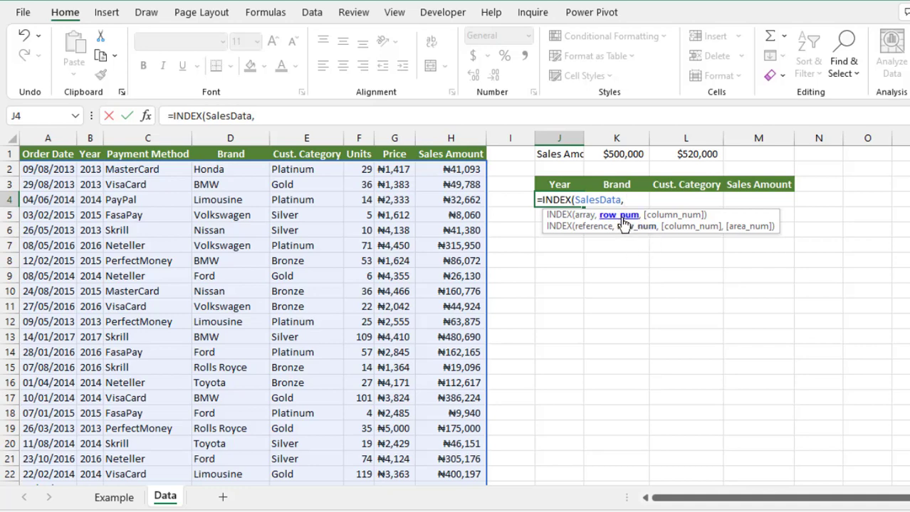
pyautogui.write('seq')
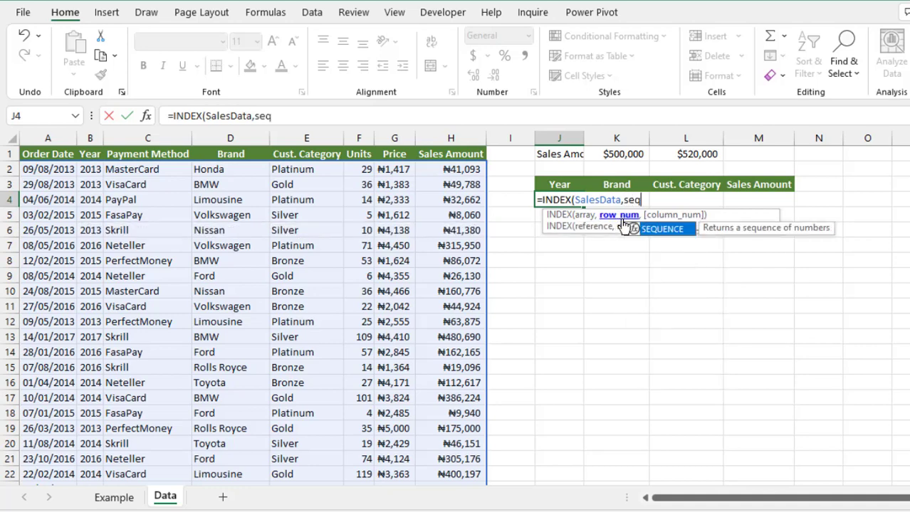
pyautogui.press('Tab')
pyautogui.write('ro')
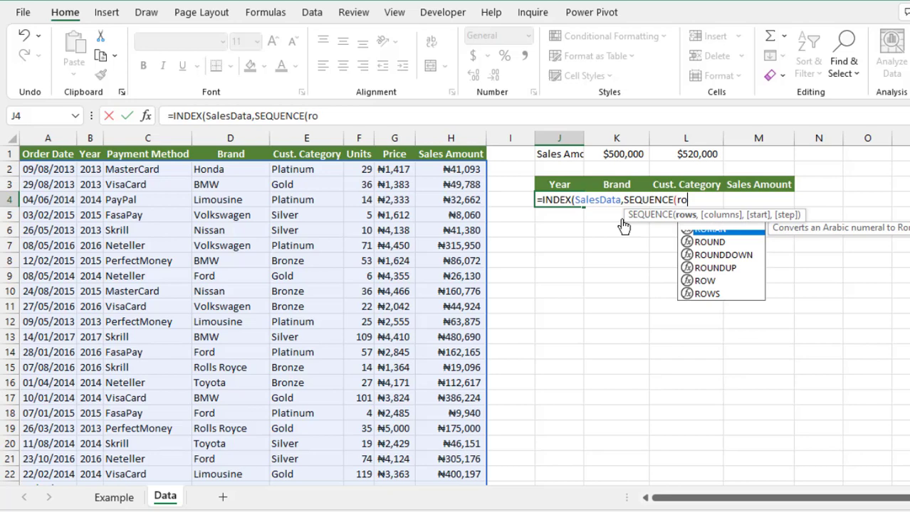
pyautogui.write('w')
pyautogui.press('Down')
pyautogui.press('Tab')
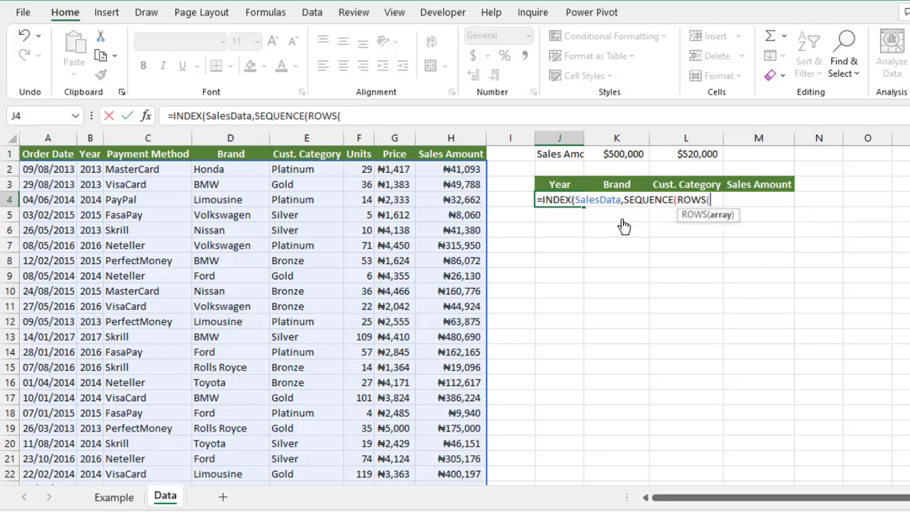
pyautogui.click(19, 140)
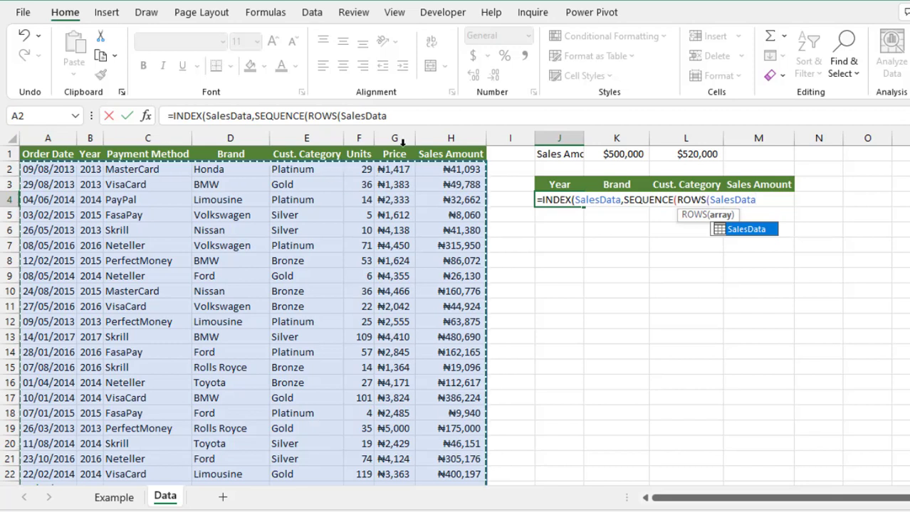
pyautogui.write('))')
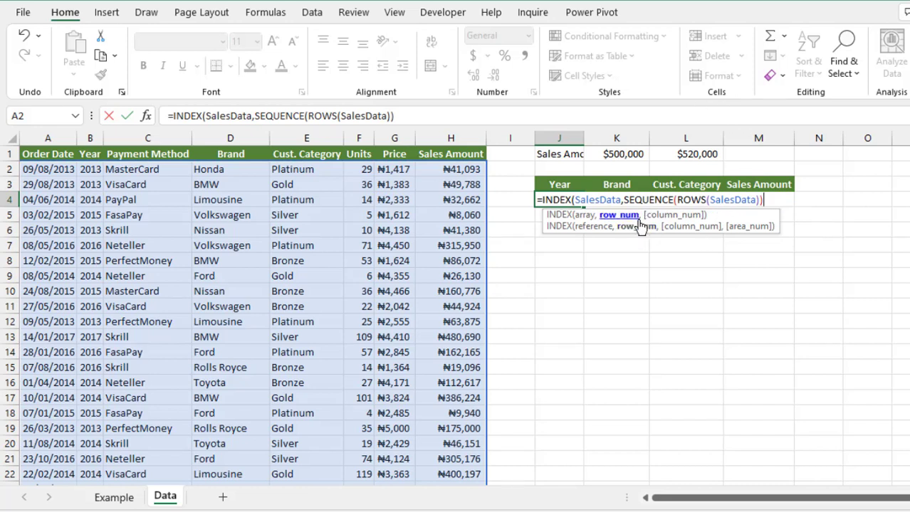
pyautogui.write(',{')
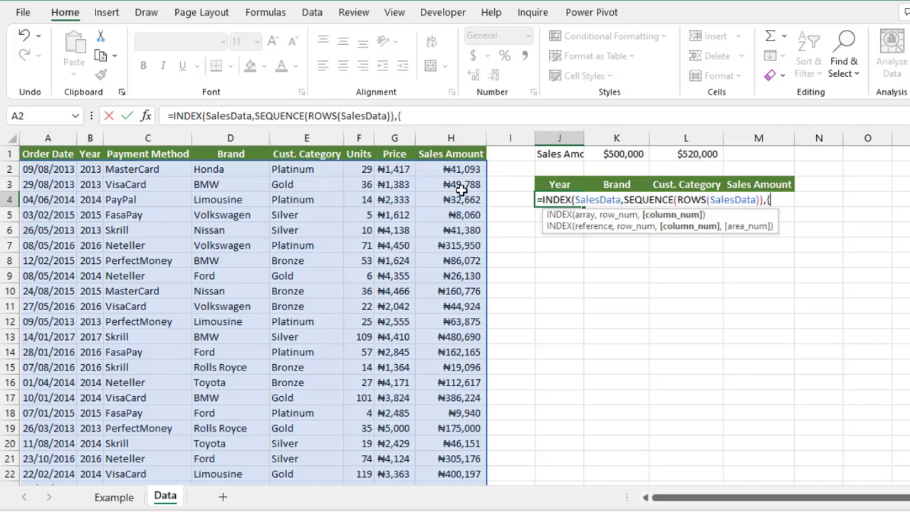
pyautogui.write('2,4,')
pyautogui.write('5,')
pyautogui.write('8')
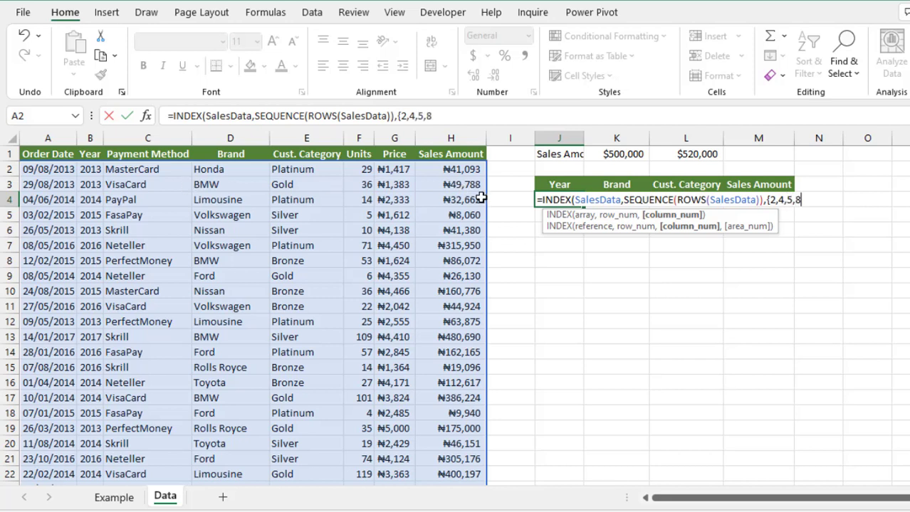
pyautogui.write('}')
pyautogui.write(')')
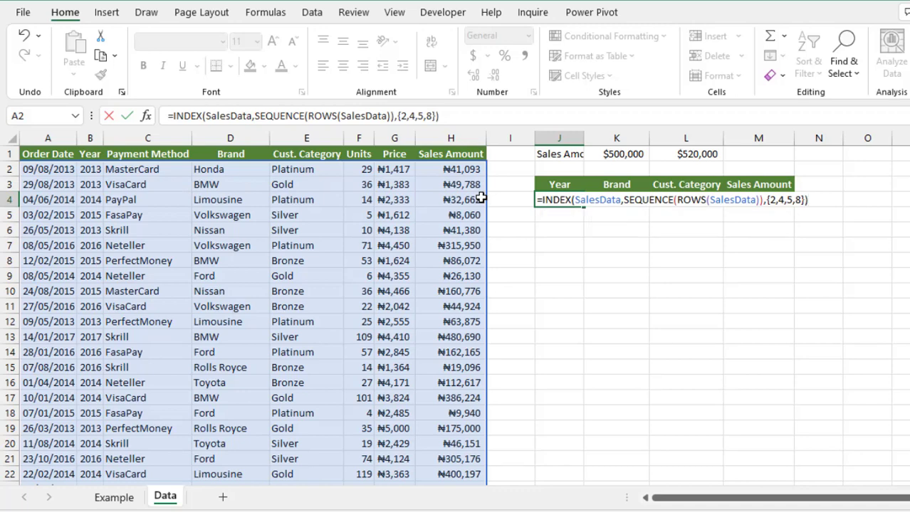
pyautogui.press('F9')
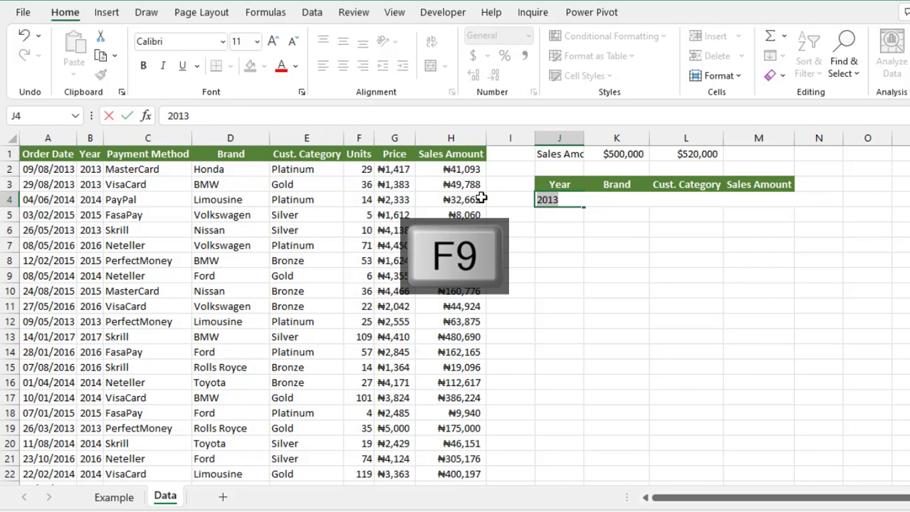
# Undo the preview and wrap the INDEX formula in FILTER, adding a comma for the condition.
pyautogui.hotkey('ctrl', 'z')
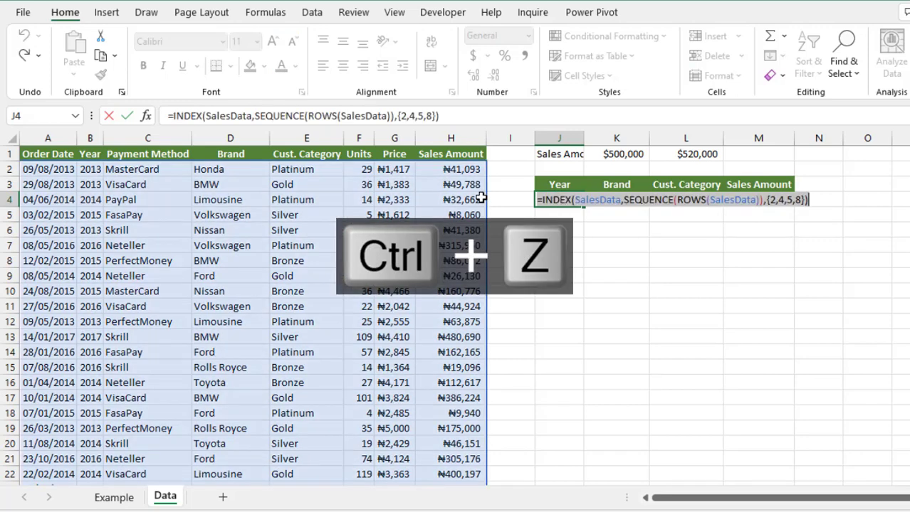
pyautogui.click(541, 200)
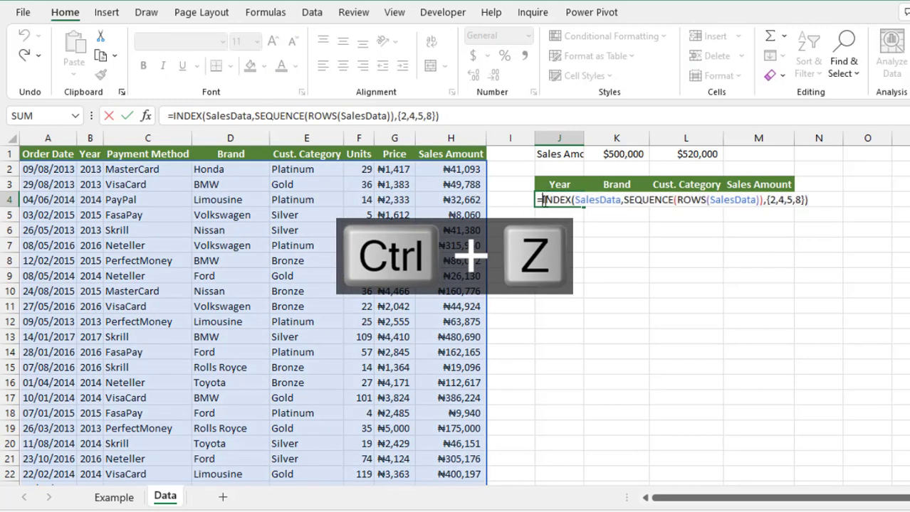
pyautogui.write('FILTER(')
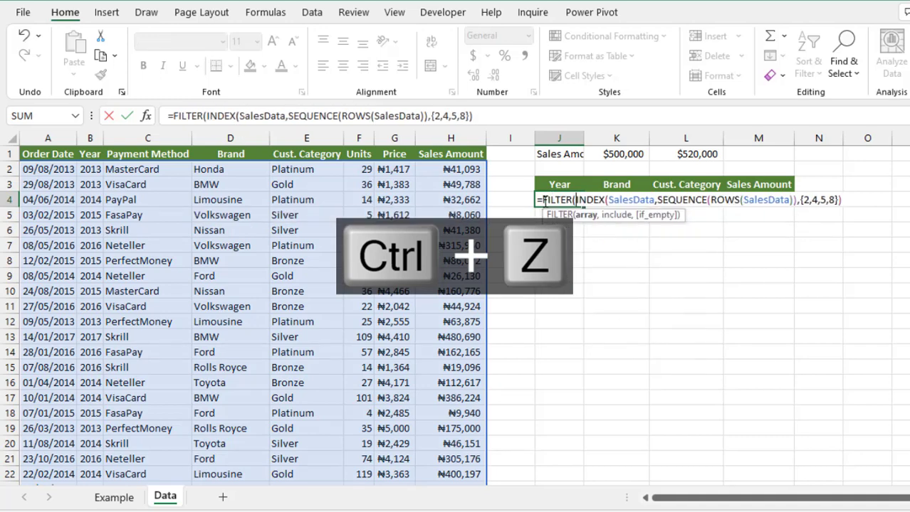
pyautogui.moveTo(575, 200); pyautogui.dragTo(843, 200)
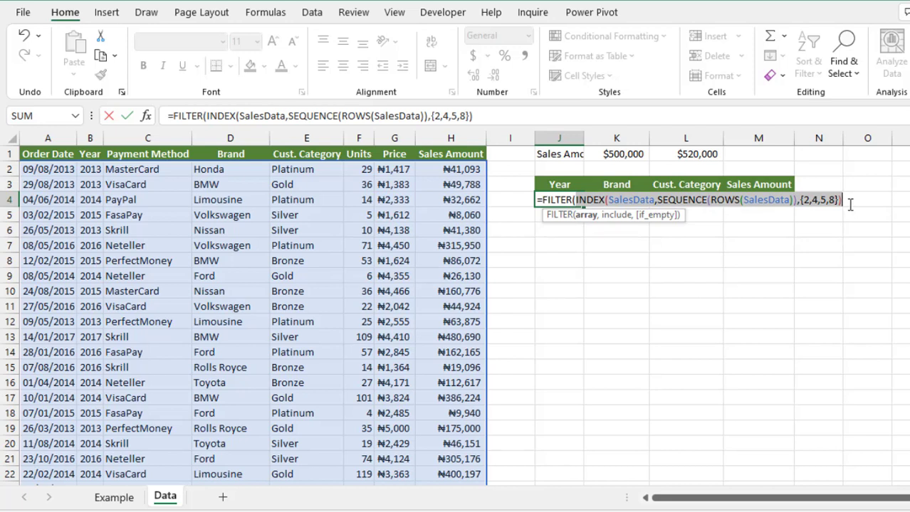
pyautogui.click(849, 205)
pyautogui.write(',(')
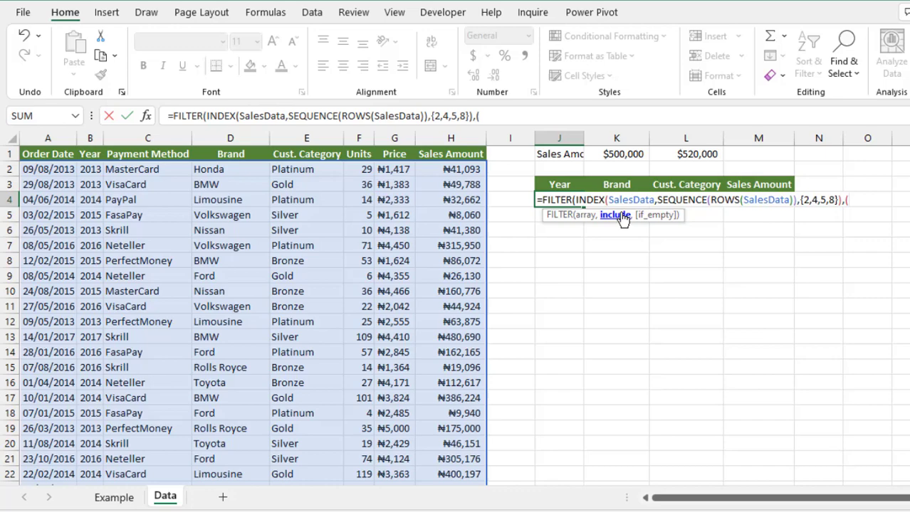
# Add the condition (SalesData[Sales Amount]>=K1)*(SalesData[Sales Amount]<=L1) and close FILTER.
pyautogui.click(452, 145)
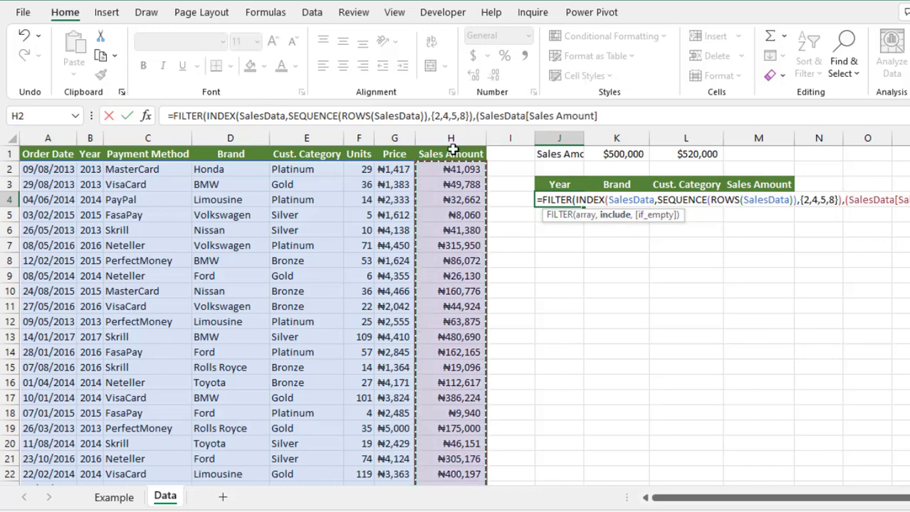
pyautogui.write('>')
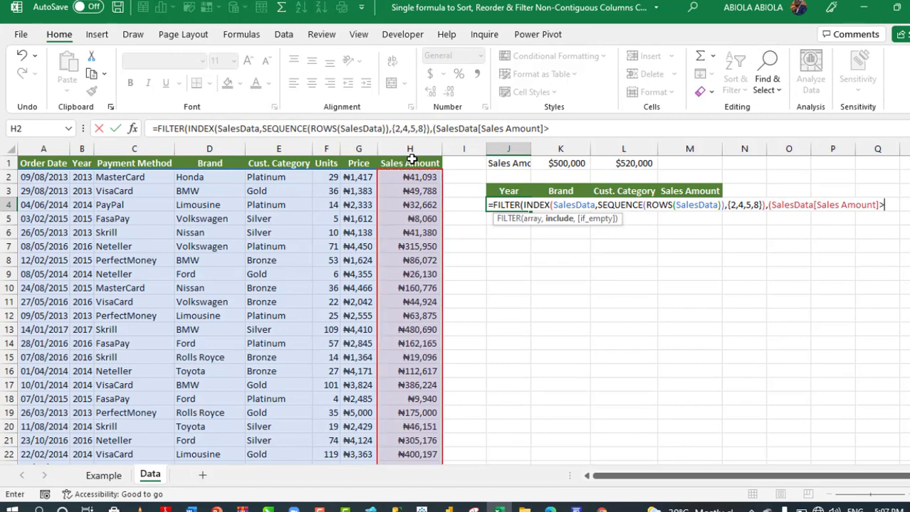
pyautogui.write('=')
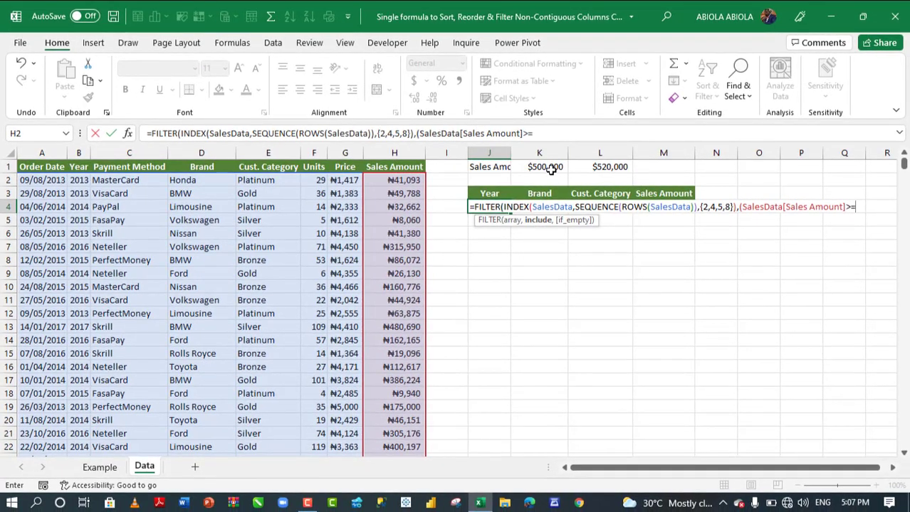
pyautogui.click(551, 167)
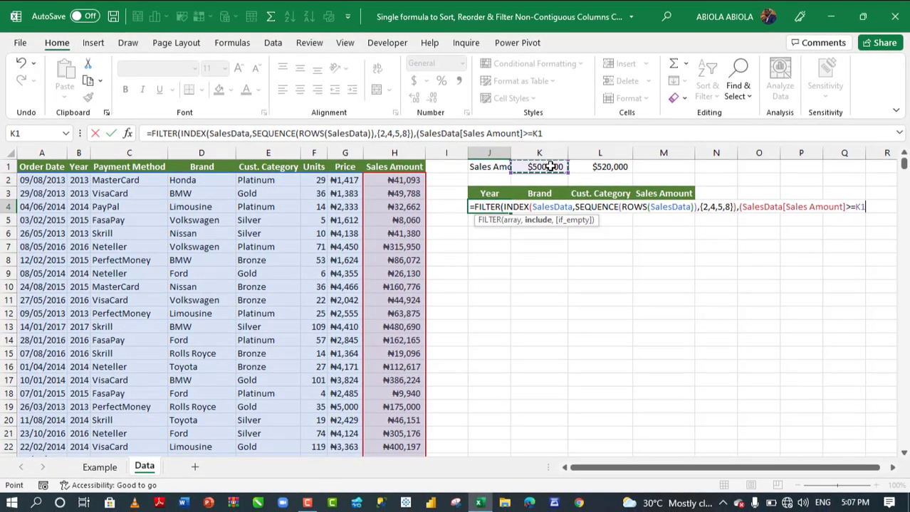
pyautogui.write(')*')
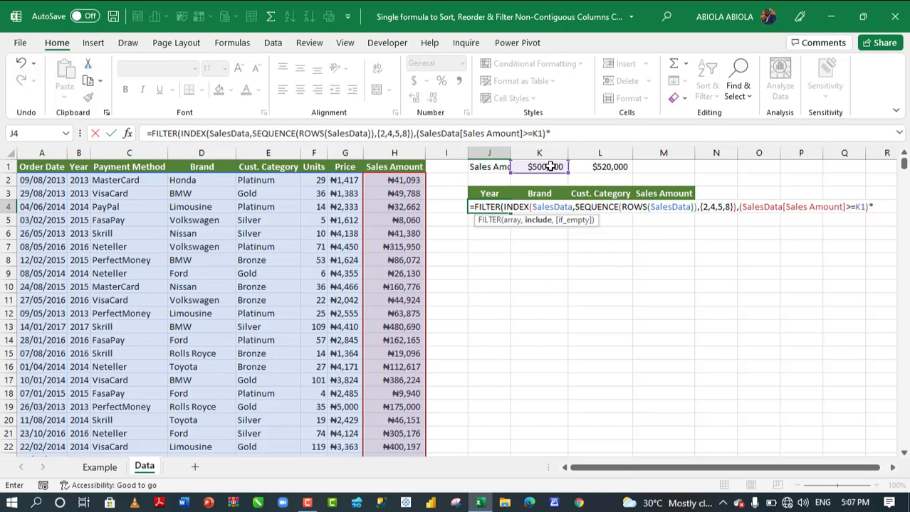
pyautogui.write('(')
pyautogui.click(397, 165)
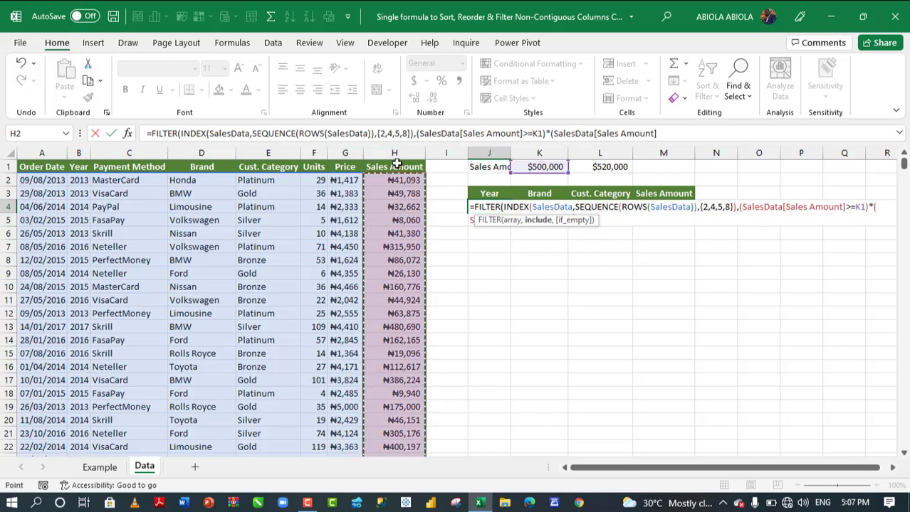
pyautogui.write('<=')
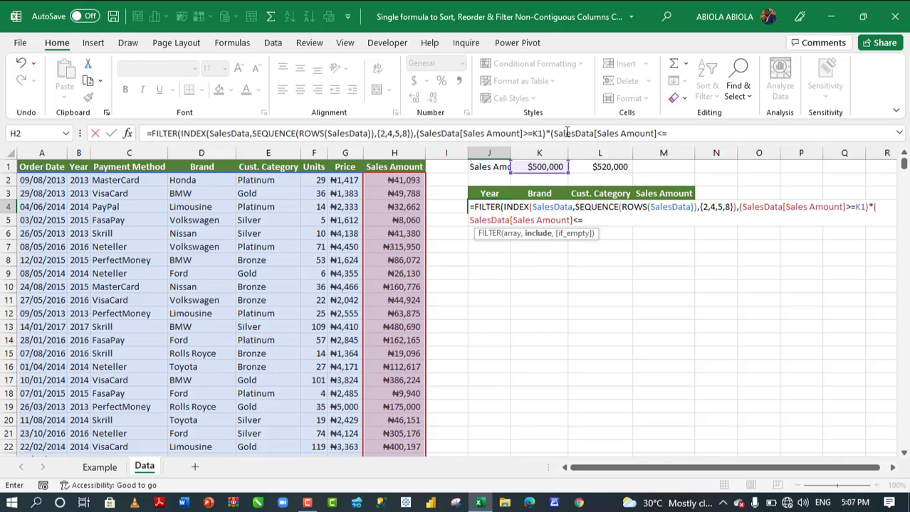
pyautogui.click(604, 166)
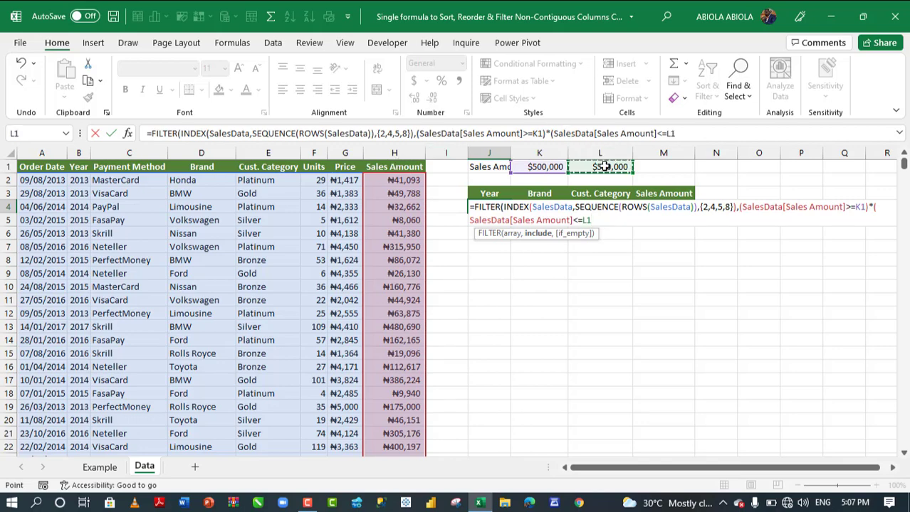
pyautogui.write(')')
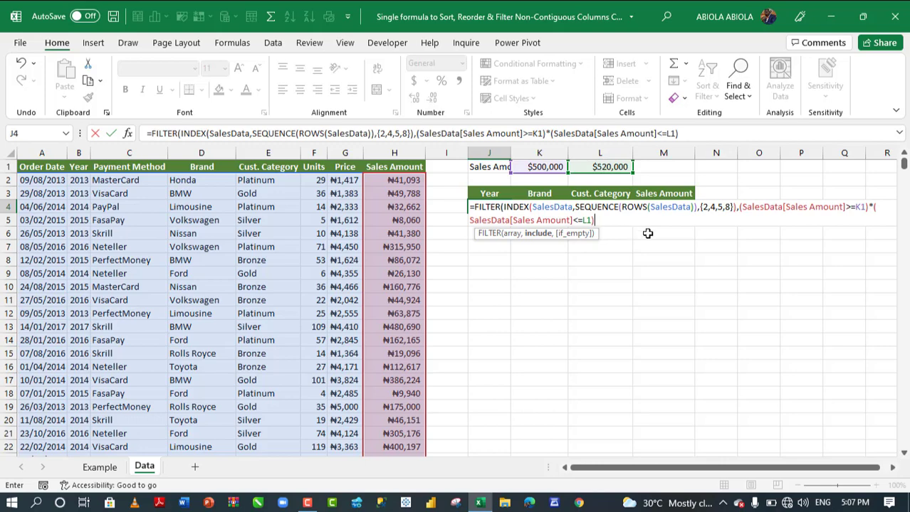
pyautogui.write(')')
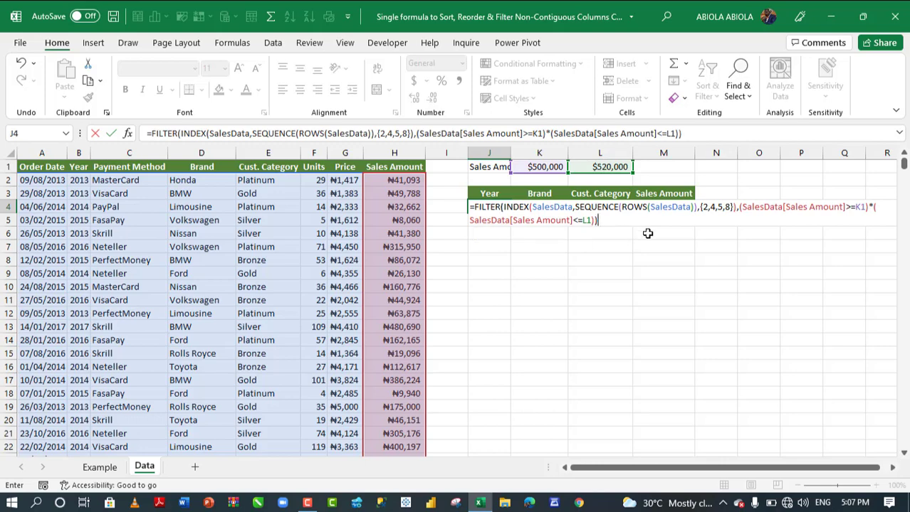
pyautogui.hotkey('ctrl', 'Return')
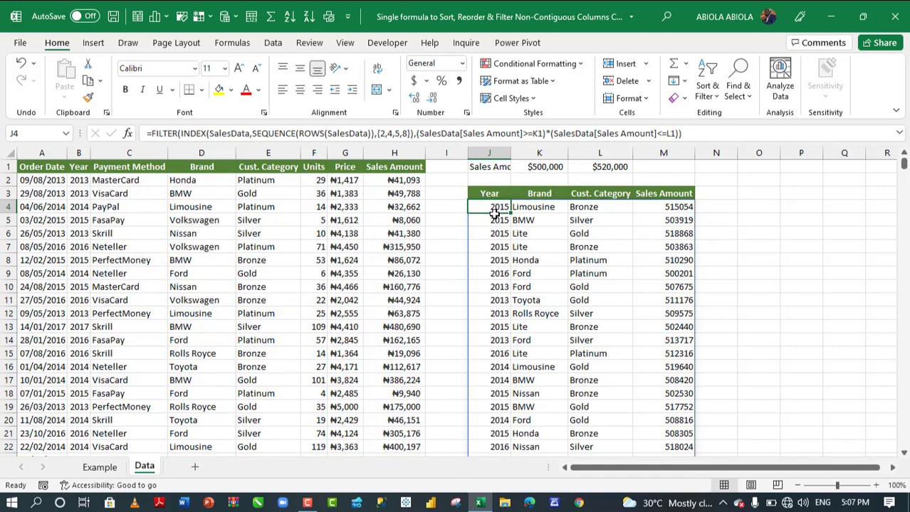
pyautogui.moveTo(493, 206); pyautogui.dragTo(492, 327)
pyautogui.moveTo(542, 209); pyautogui.dragTo(535, 314)
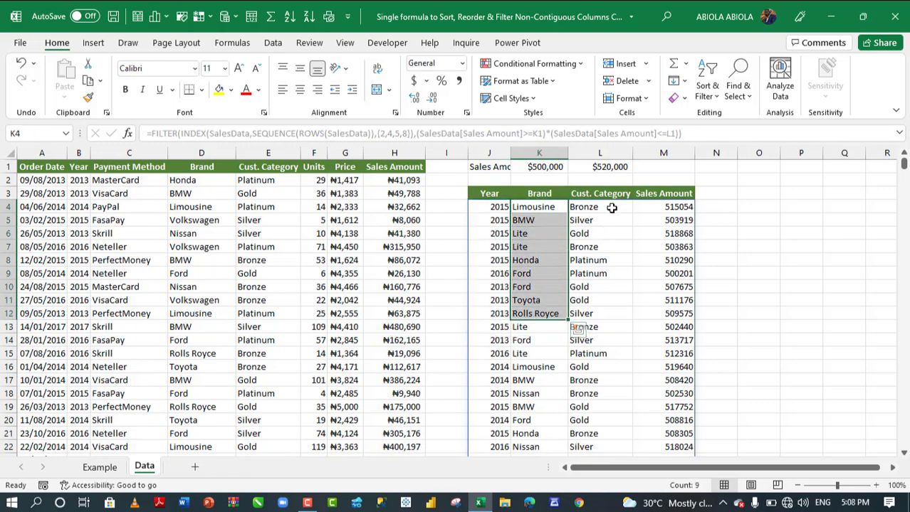
pyautogui.moveTo(610, 206); pyautogui.dragTo(609, 313)
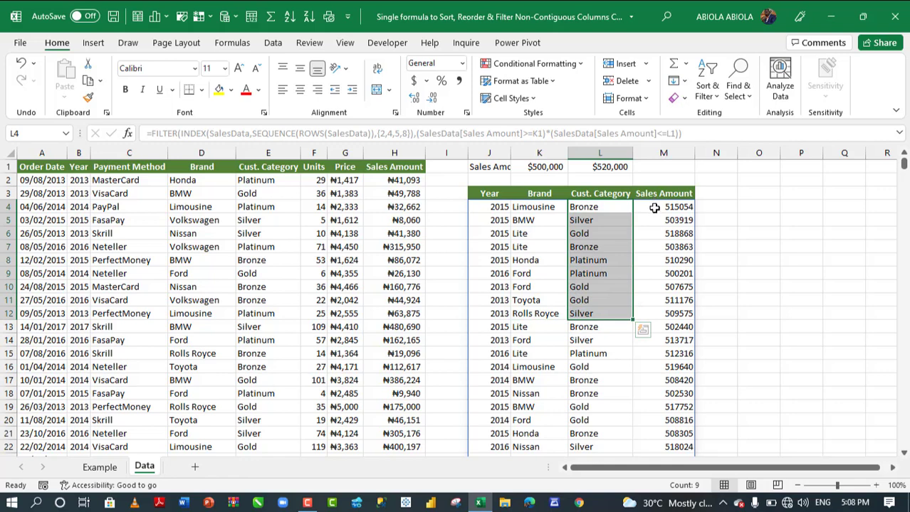
pyautogui.moveTo(652, 207); pyautogui.dragTo(651, 327)
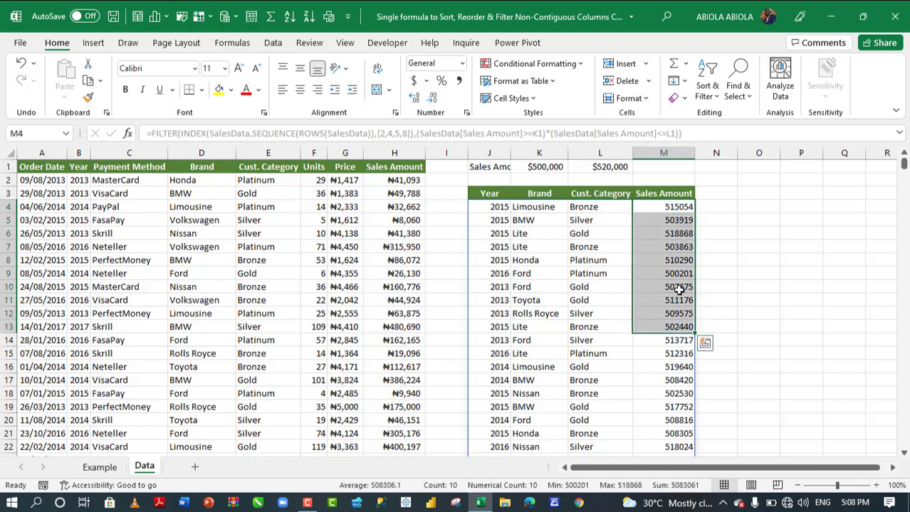
pyautogui.click(662, 207)
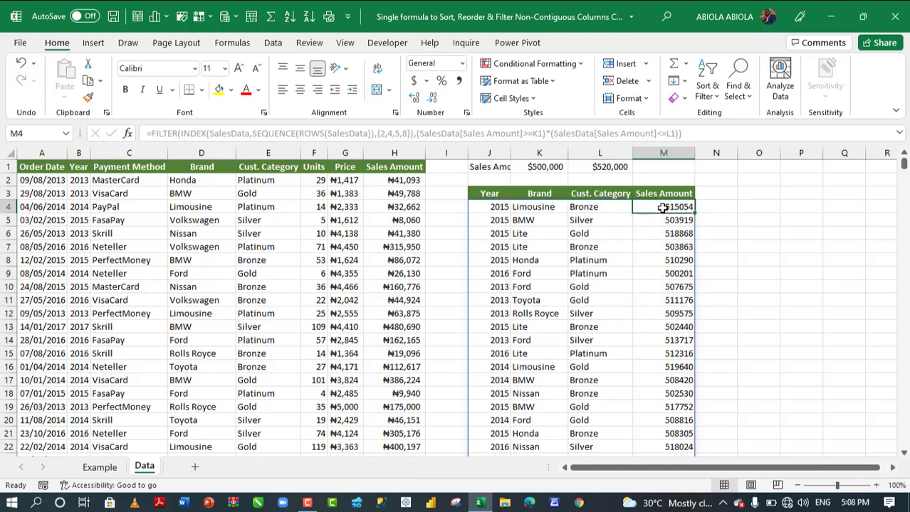
# Format the Sales Amount results down to row 80 as currency without decimals.
pyautogui.hotkey('ctrl', 'shift', 'Down')
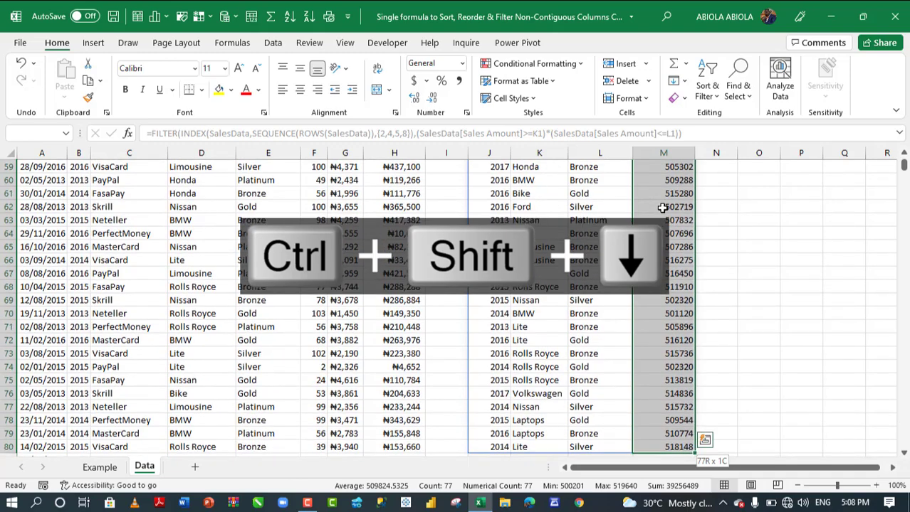
pyautogui.hotkey('ctrl', 'shift', '4')
pyautogui.scroll(20, 662, 207)
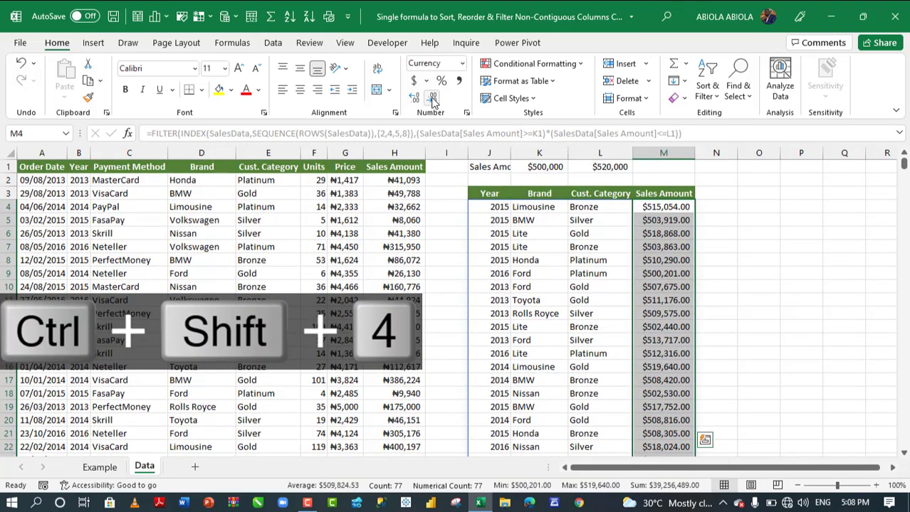
pyautogui.click(432, 98)
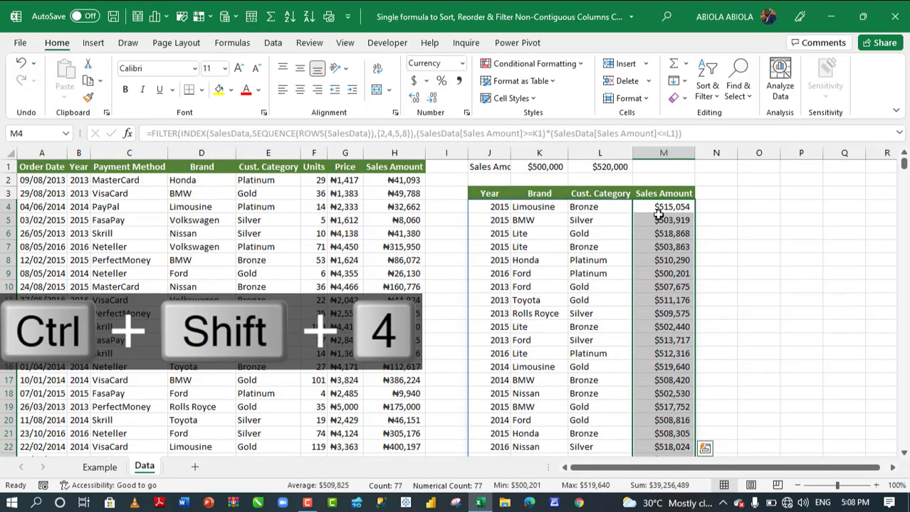
pyautogui.click(490, 208)
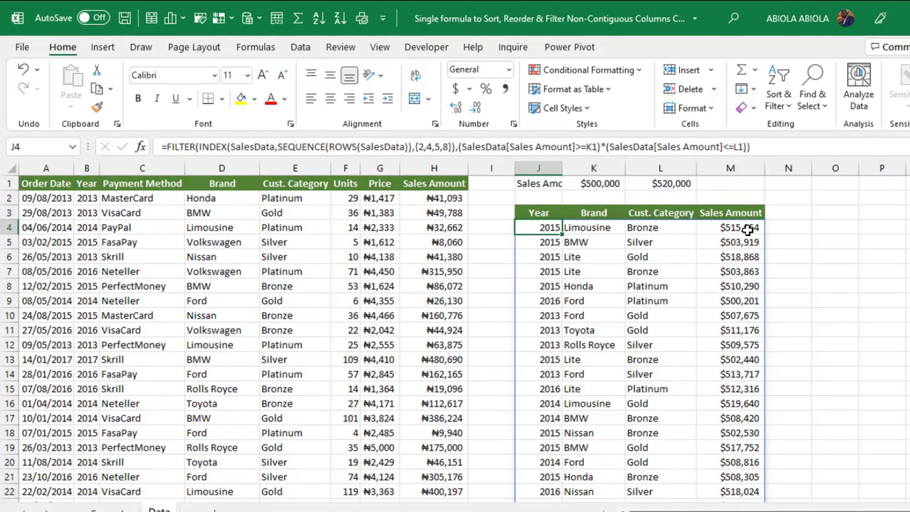
# Wrap J4's FILTER formula in SORT with sort column 4, previewing with F9 then undoing.
pyautogui.press('F2')
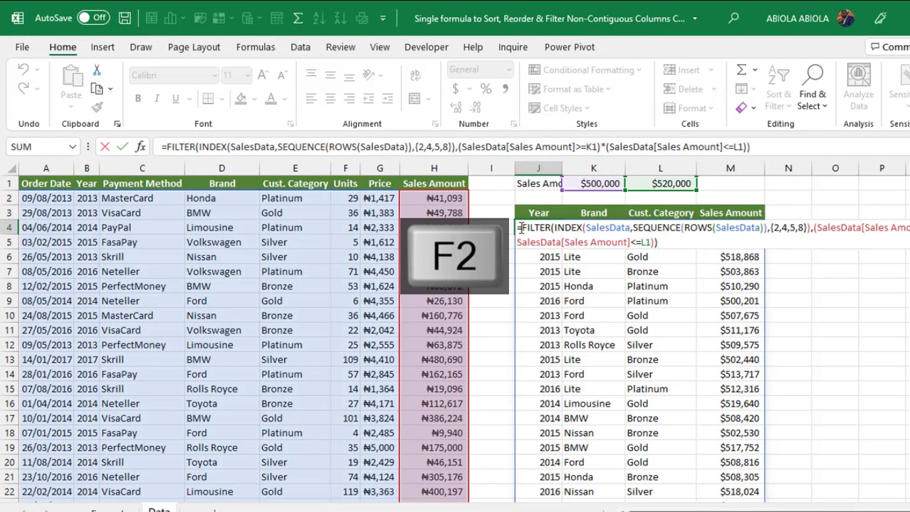
pyautogui.write('sor')
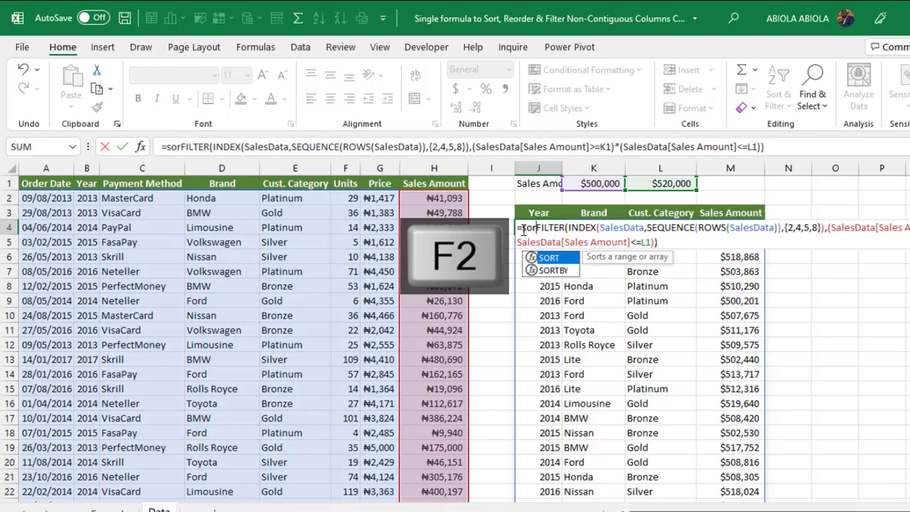
pyautogui.press('Tab')
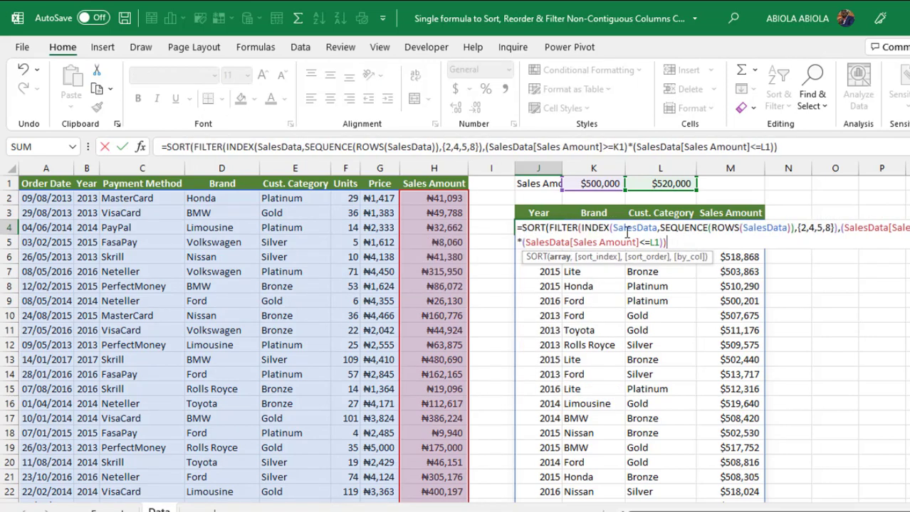
pyautogui.click(671, 242)
pyautogui.write(',')
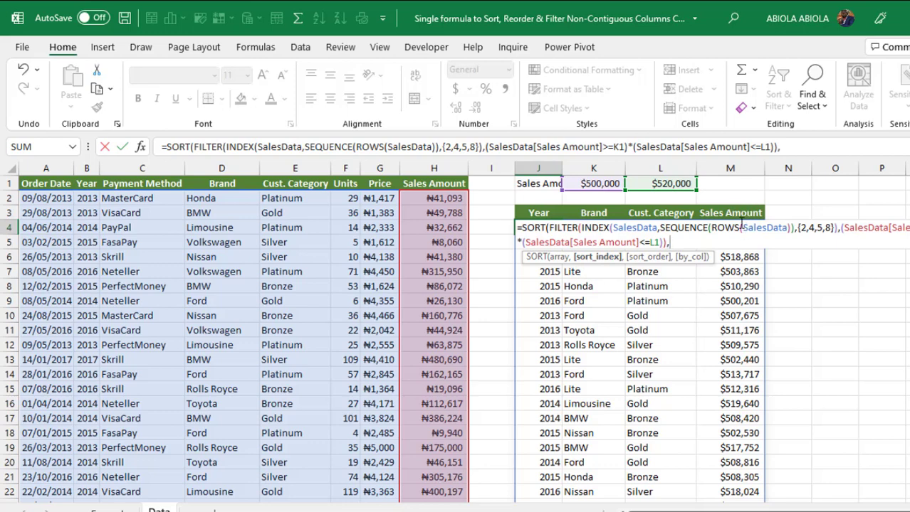
pyautogui.write('4')
pyautogui.write(')')
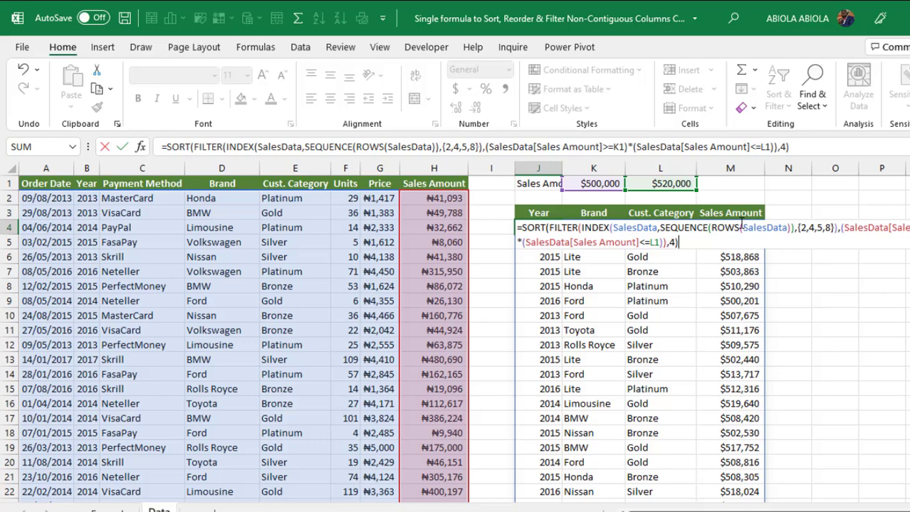
pyautogui.press('F9')
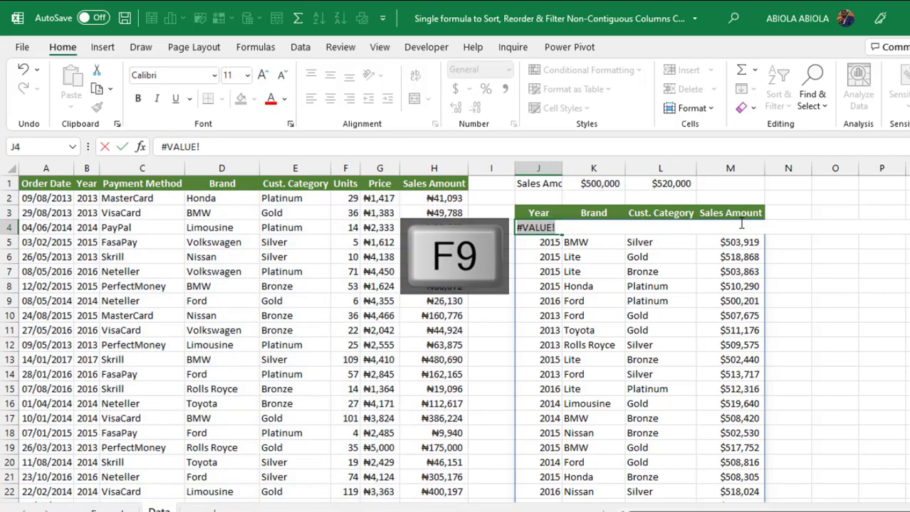
pyautogui.hotkey('ctrl', 'z')
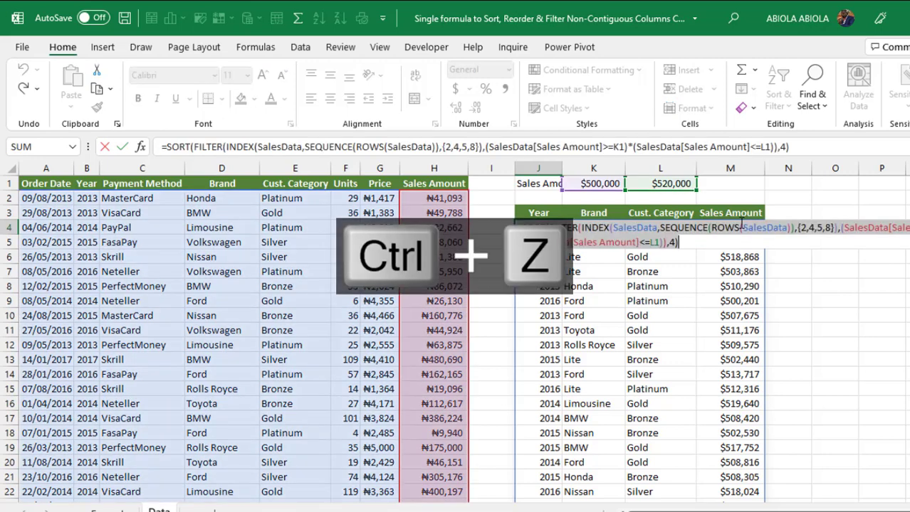
# Commit the SORT formula and check the ascending amounts from $500,201 down to row 80.
pyautogui.hotkey('ctrl', 'Return')
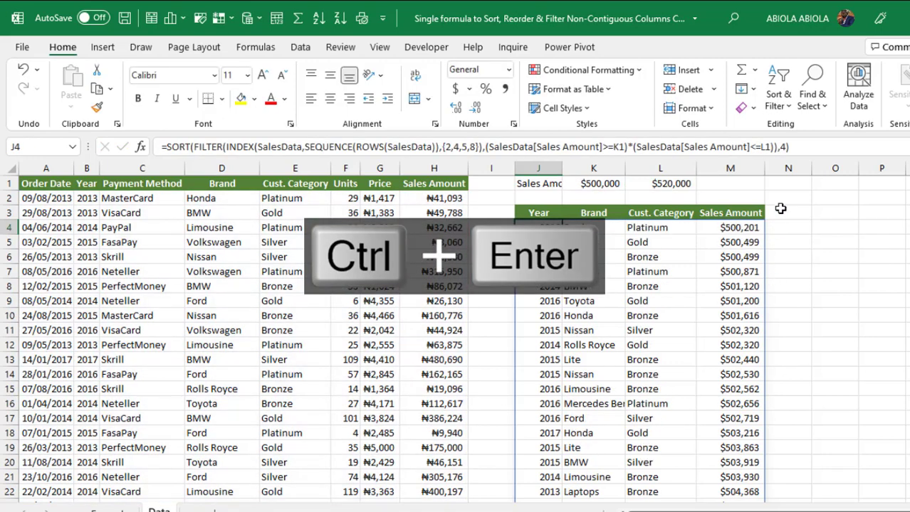
pyautogui.click(741, 228)
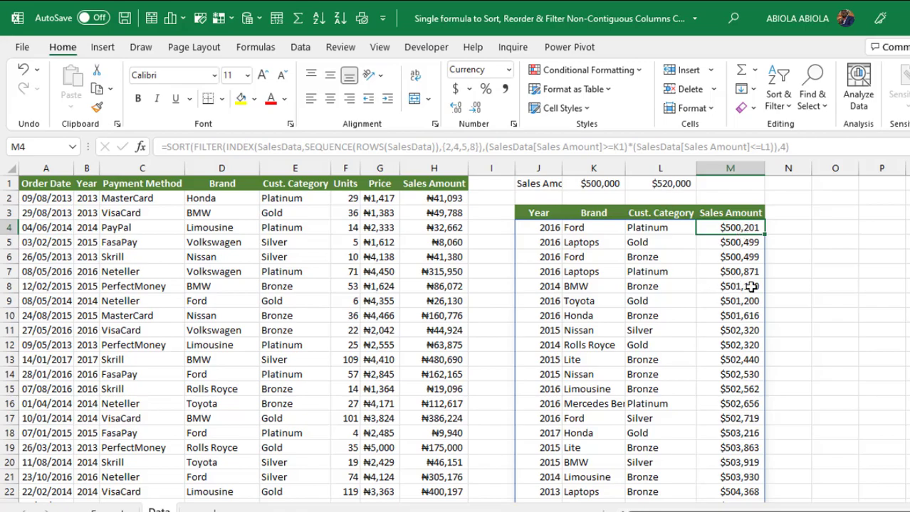
pyautogui.hotkey('ctrl', 'Down')
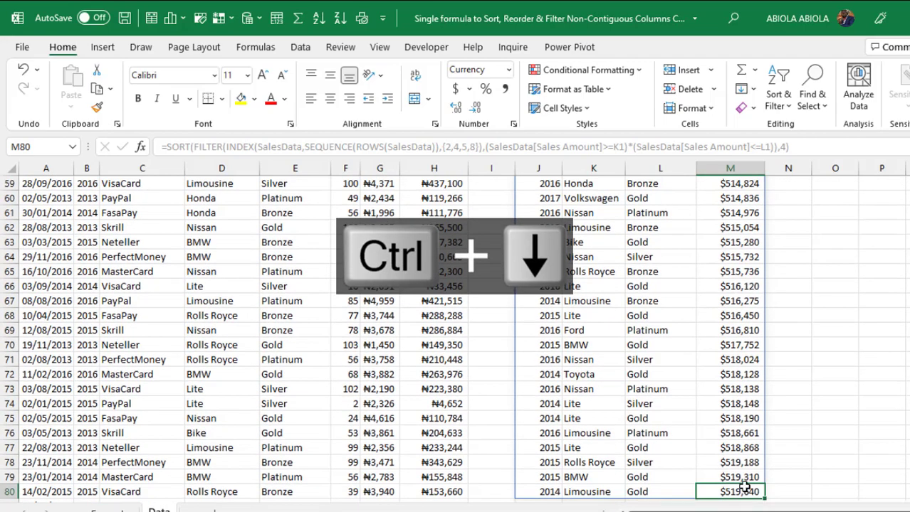
pyautogui.hotkey('ctrl', 'Up')
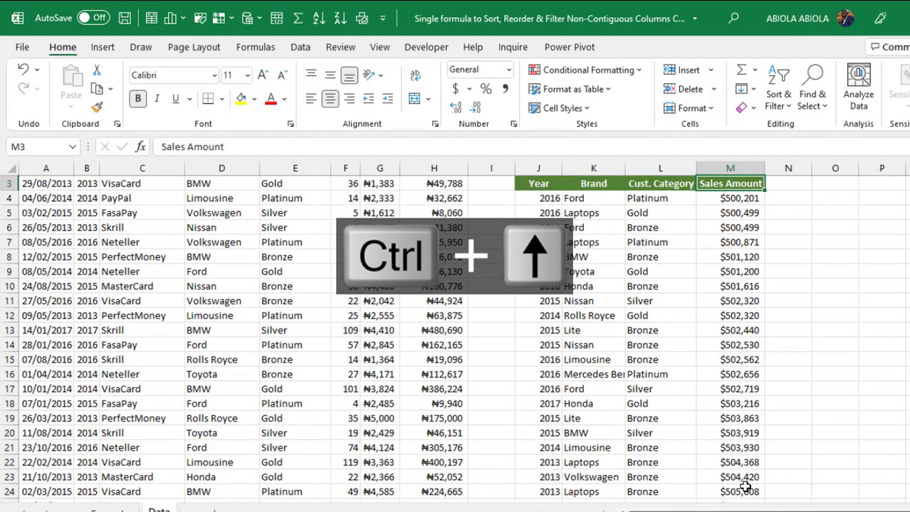
pyautogui.press('Left')
pyautogui.press('Left')
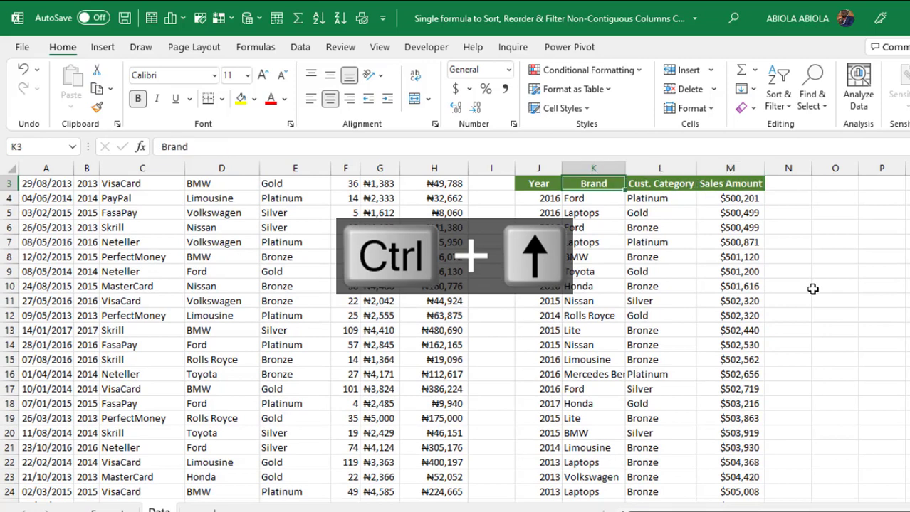
pyautogui.press('Left')
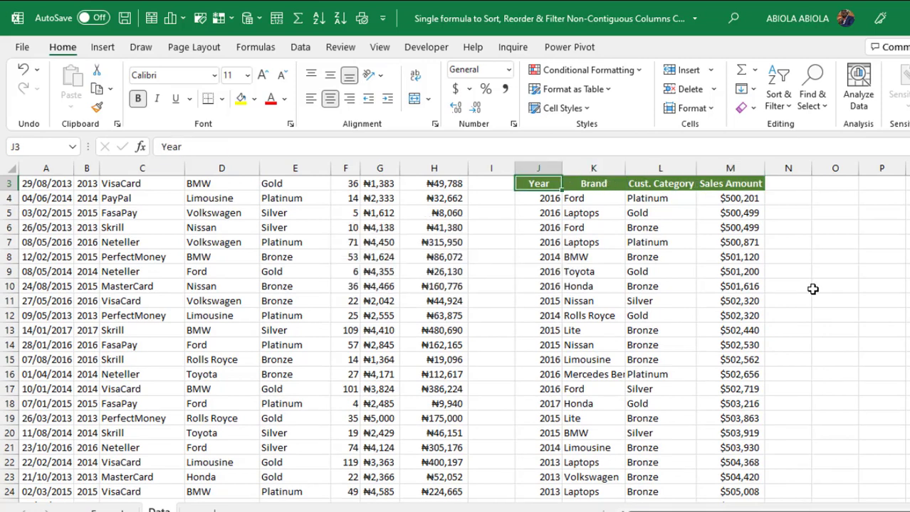
pyautogui.press('Down')
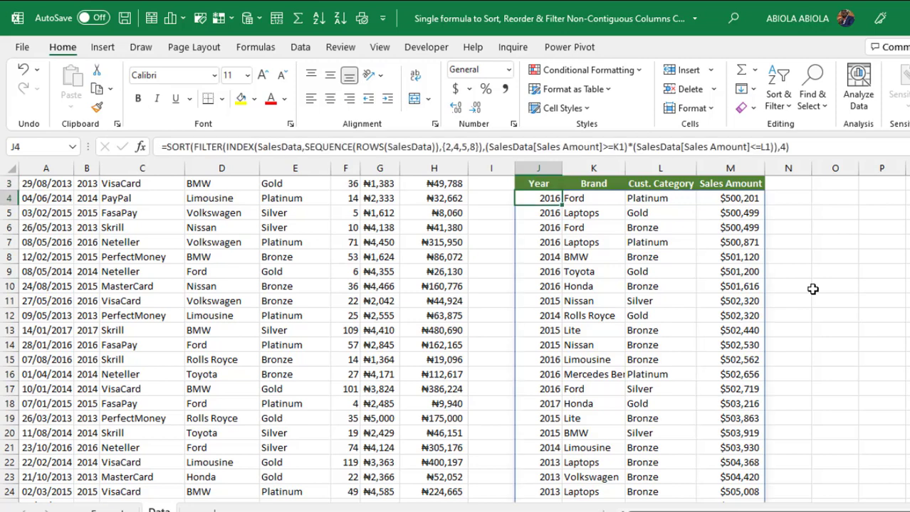